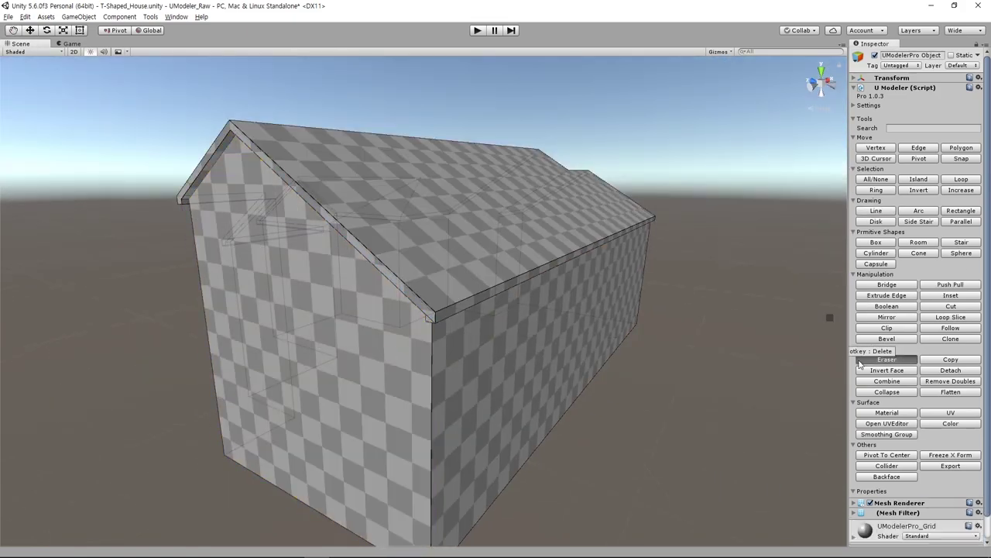
Orbit the view around to the house's front gable.
{"action": "left_click_drag", "start_coordinate": [449, 358], "coordinate": [282, 343], "text": "alt"}
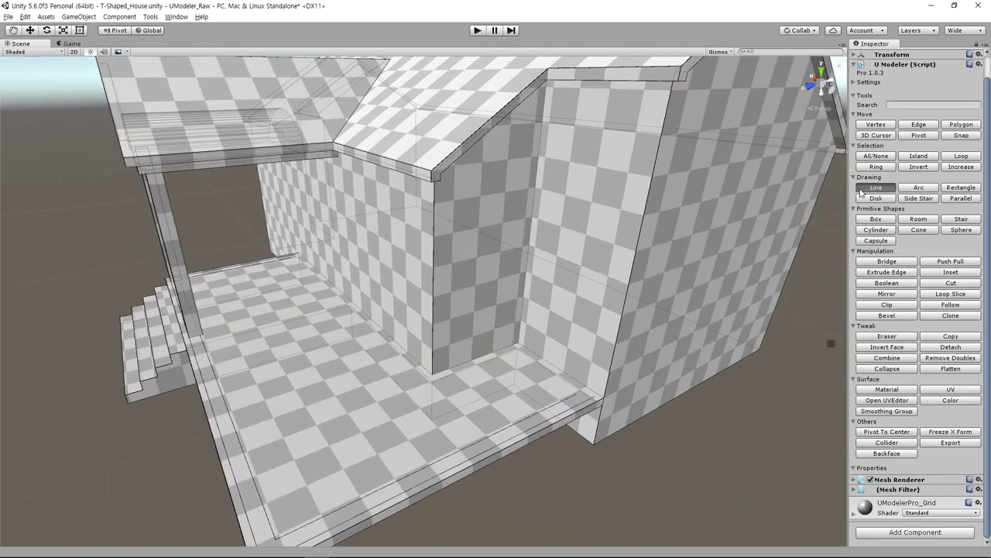
Select the Line tool, then the Push Pull tool, for working on the porch floor.
{"action": "left_click", "coordinate": [862, 191]}
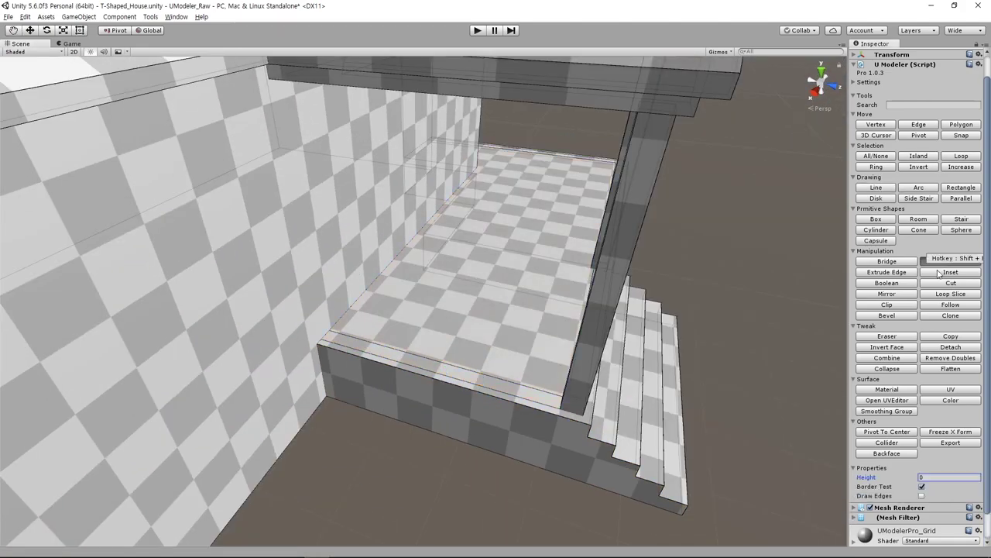
{"action": "left_click", "coordinate": [940, 263]}
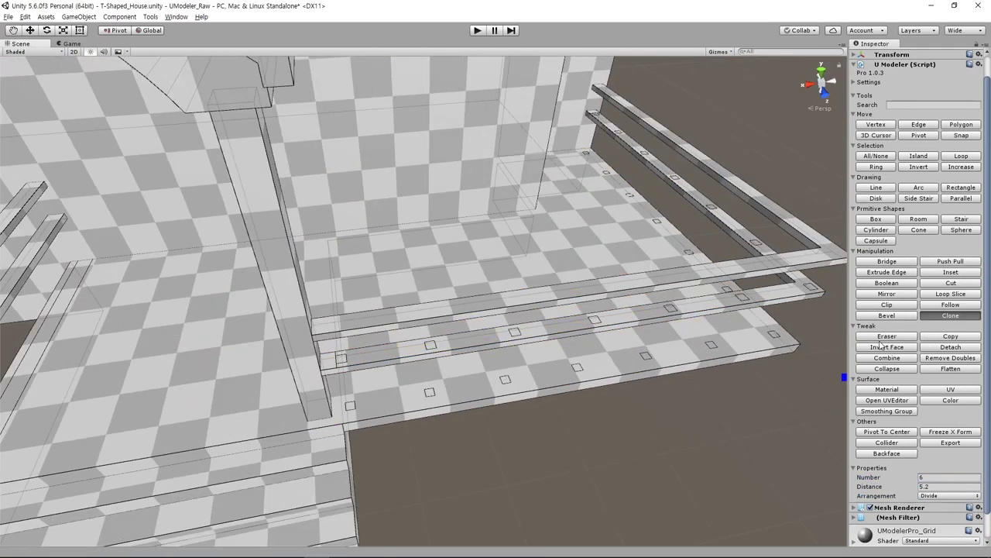
Choose the Eraser tool to remove the stray edge near the front floor edge.
{"action": "left_click", "coordinate": [881, 340]}
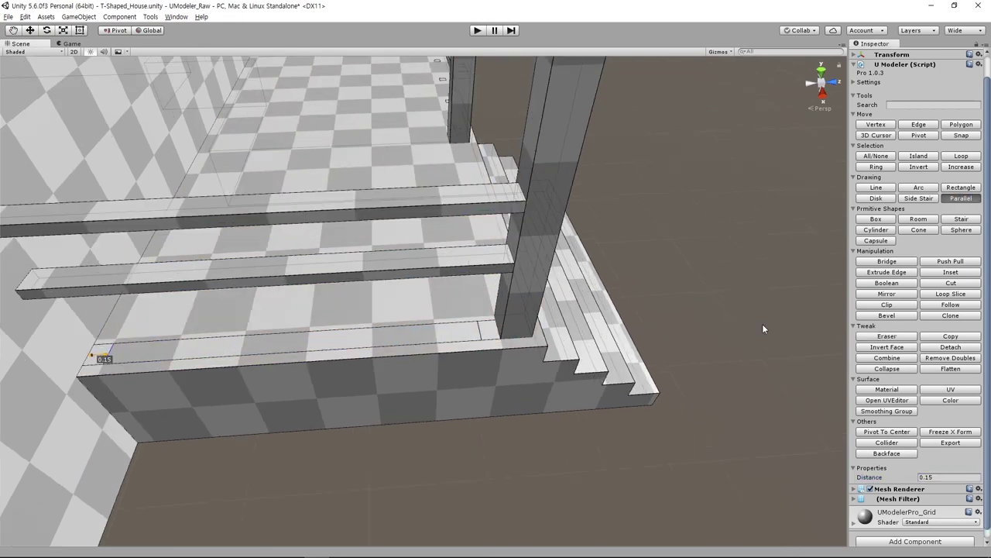
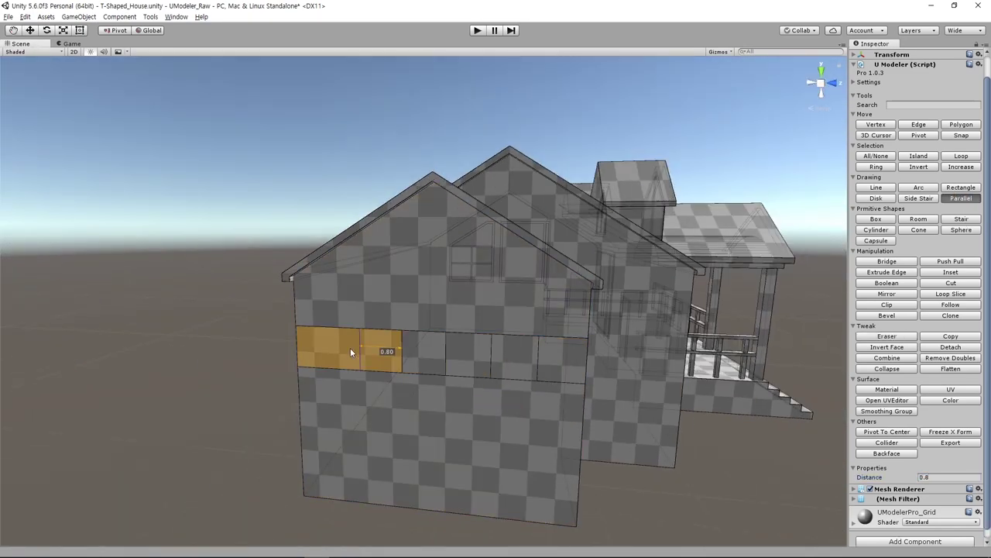
Orbit the view around to face the house's gable wall.
{"action": "left_click_drag", "start_coordinate": [315, 368], "coordinate": [524, 382], "text": "alt"}
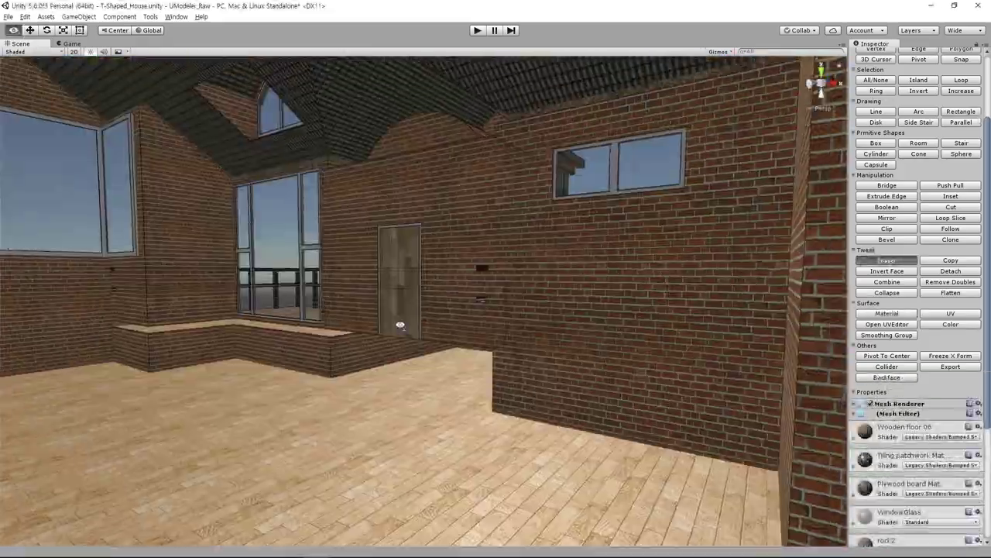
{"action": "left_click_drag", "start_coordinate": [400, 325], "coordinate": [455, 392], "text": "alt"}
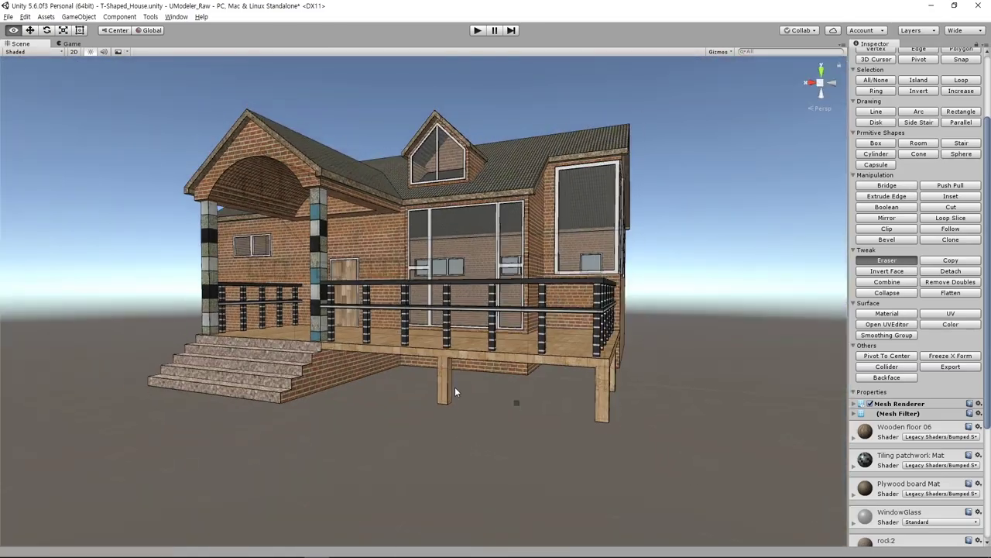